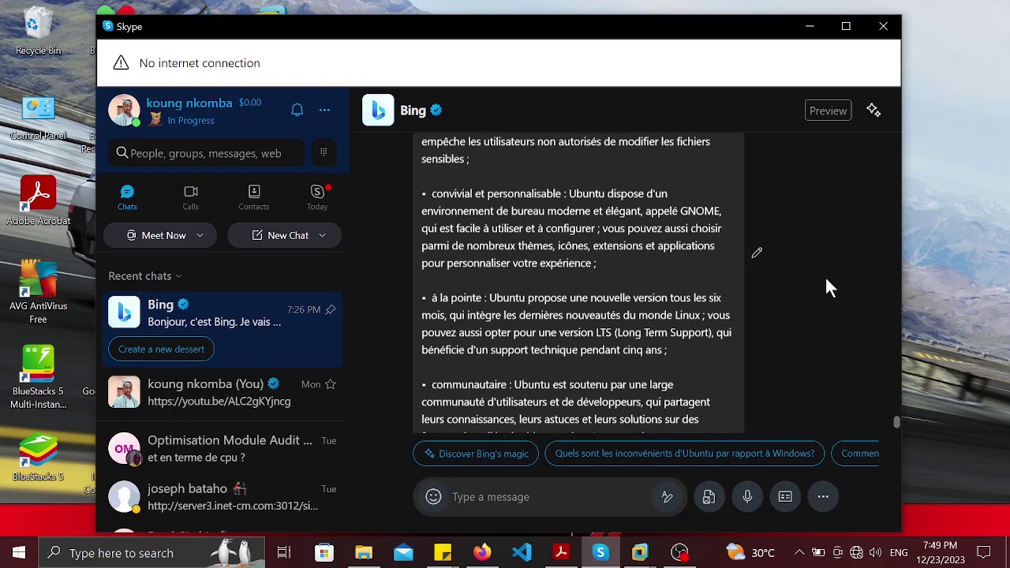
Step: Scroll the Bing chat up slightly, then hide Skype to reveal the Windows desktop
scroll(826, 286, "up", 2)
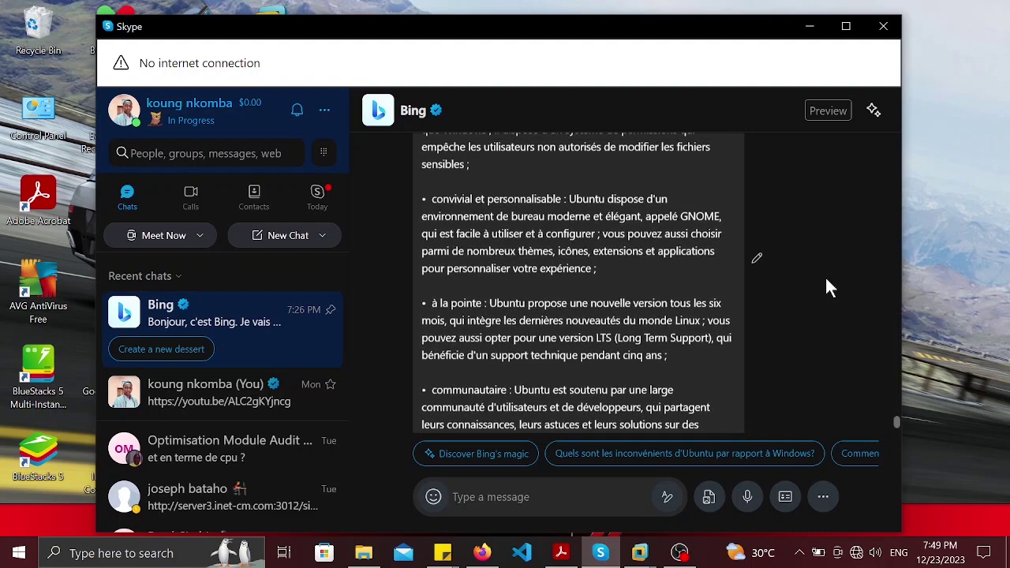
key("super+d")
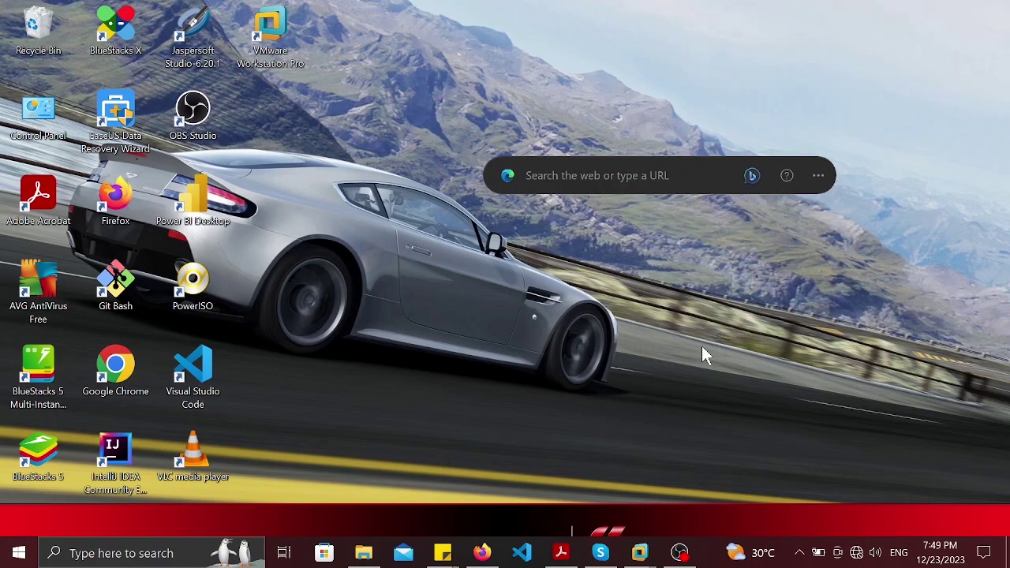
key("super+s")
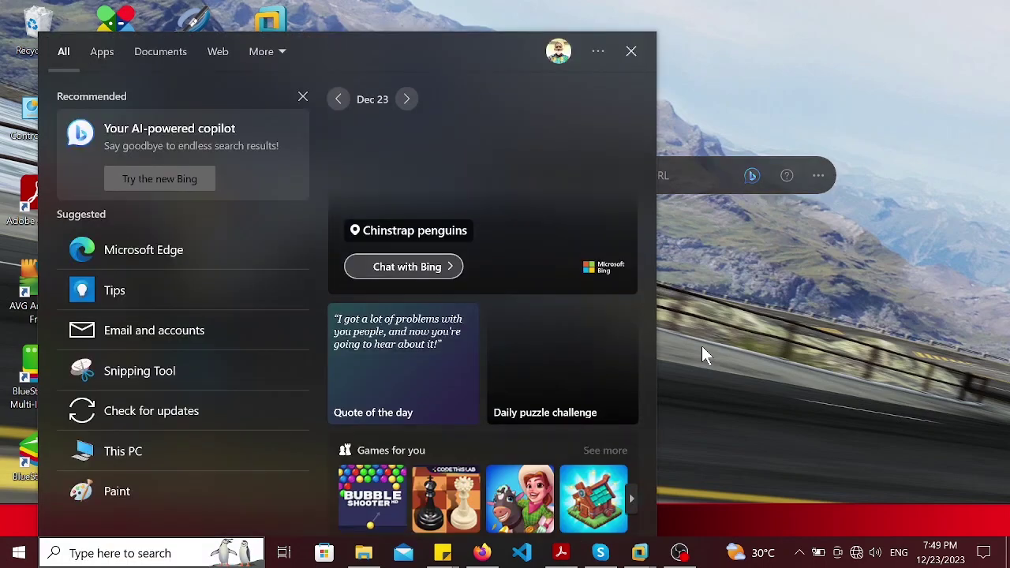
type("power")
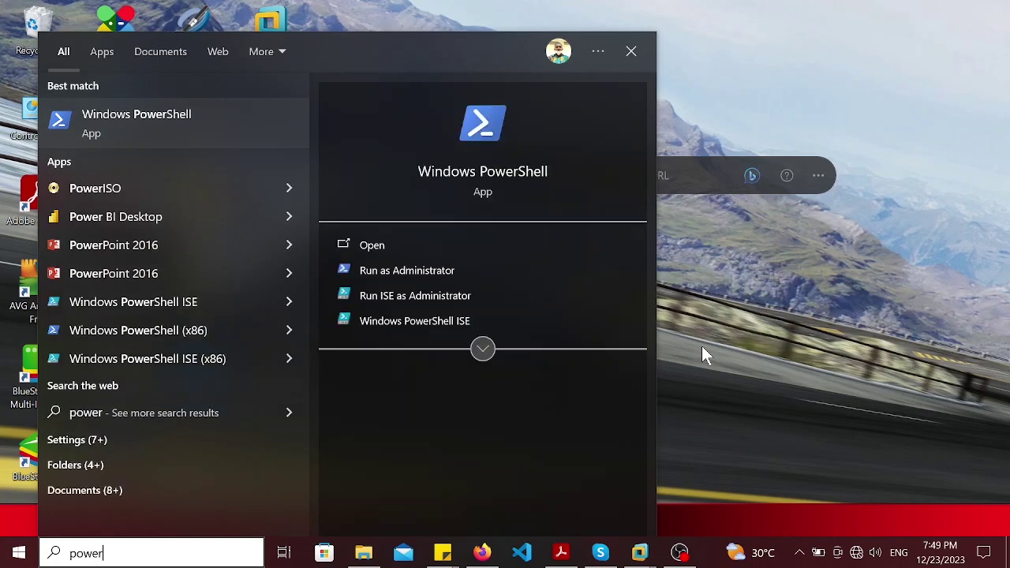
key("Down")
key("Tab")
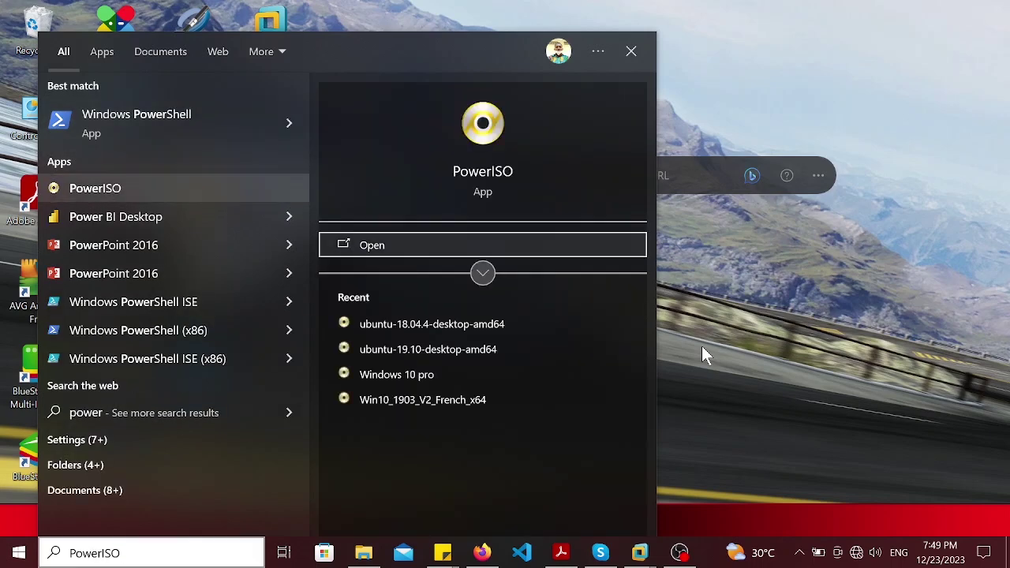
key("Return")
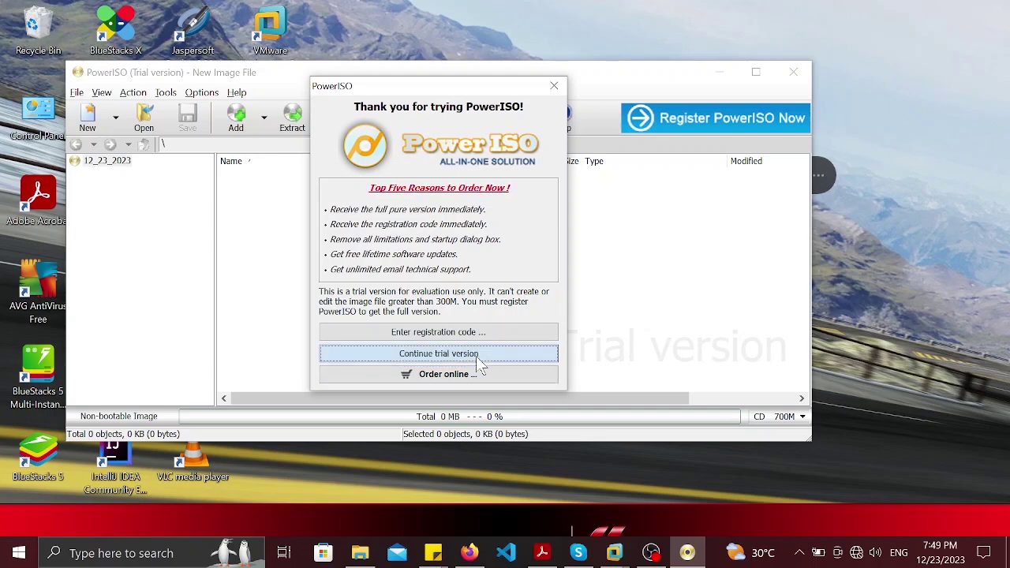
left_click(477, 358)
left_click(791, 73)
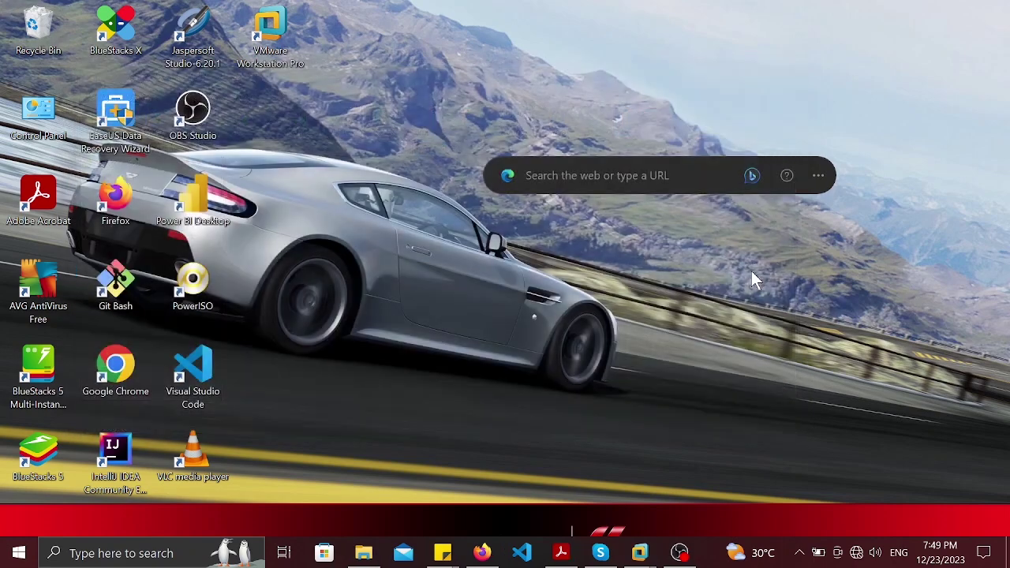
Step: Launch PowerISO as administrator, approve the UAC prompt, and continue with the trial version
key("super+s")
type("powe")
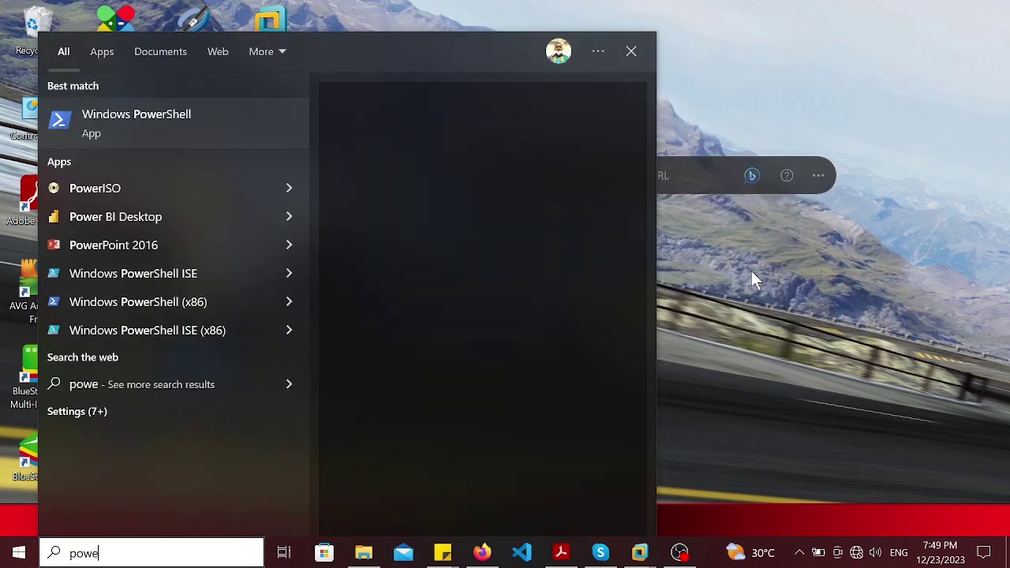
key("Down")
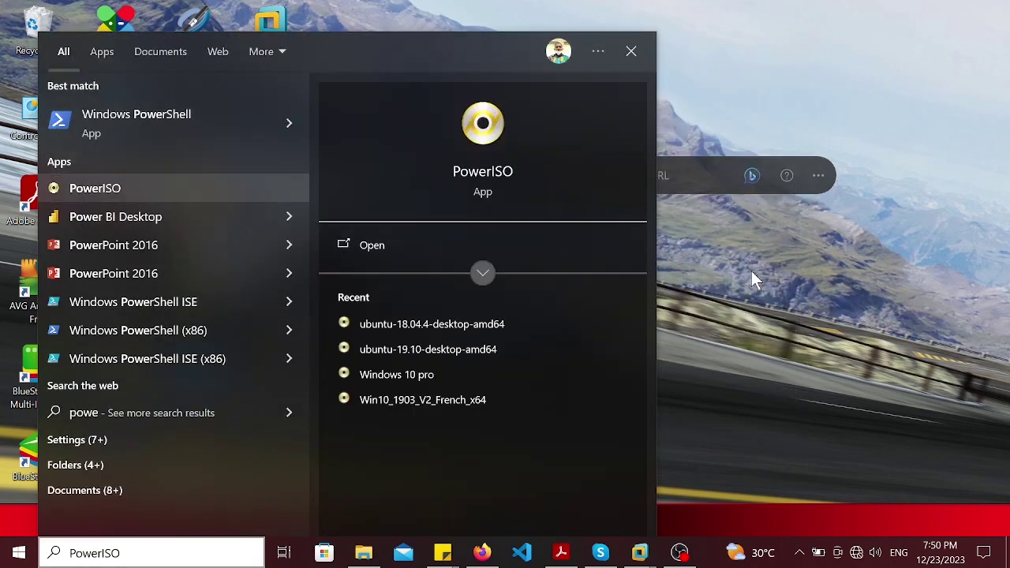
key("Tab")
key("Up")
key("Up")
key("Up")
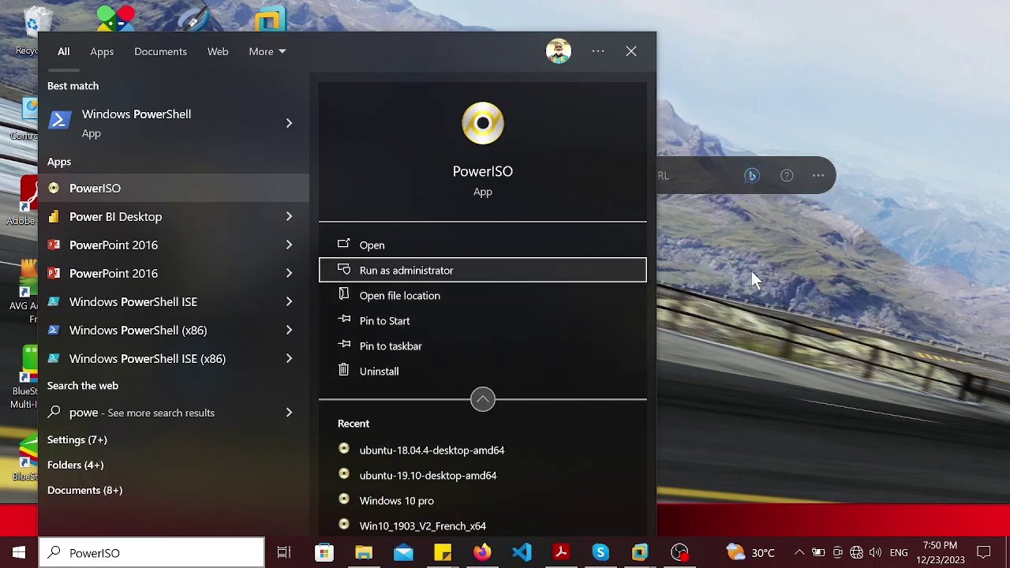
key("Return")
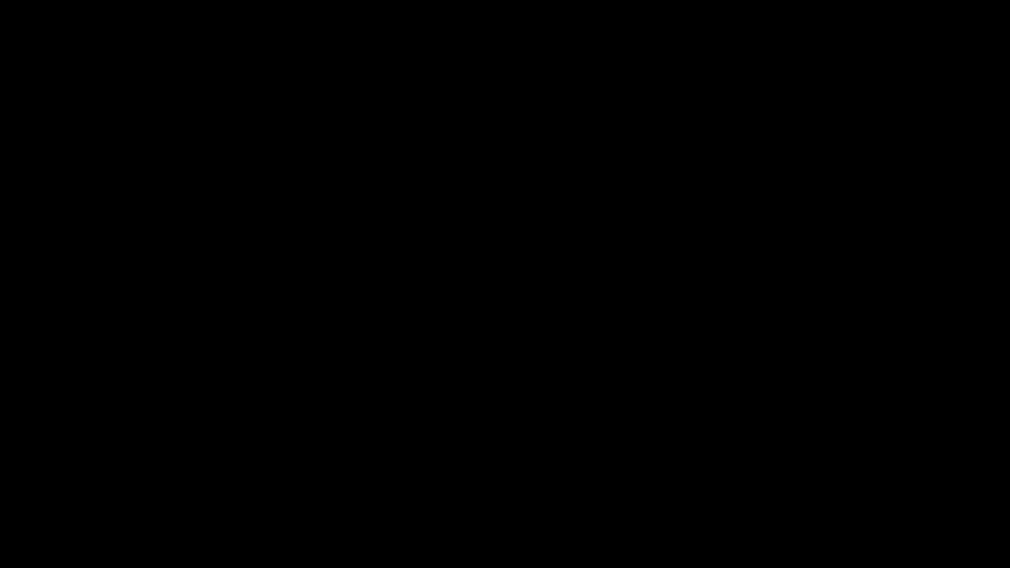
key("alt+y")
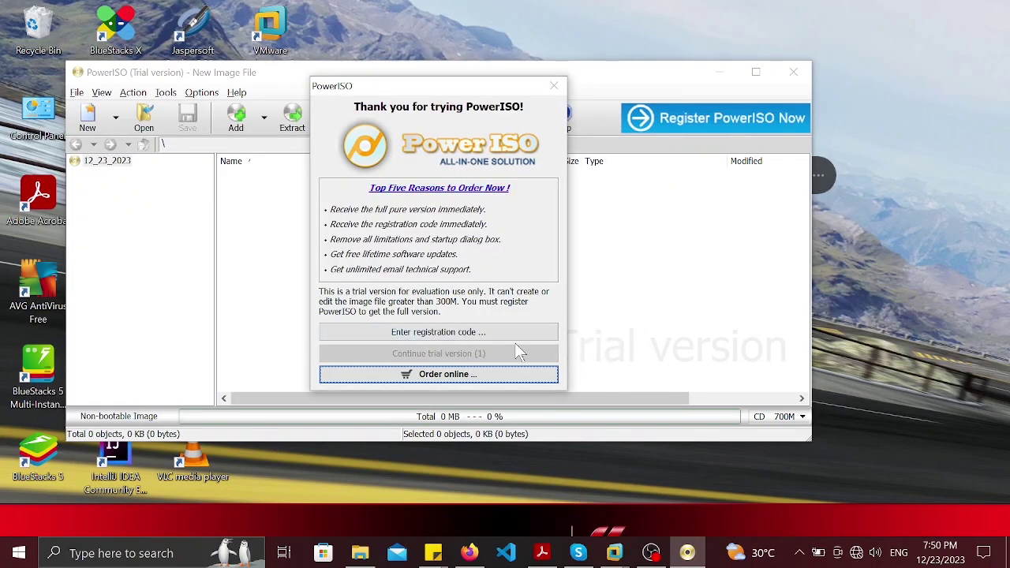
left_click(472, 355)
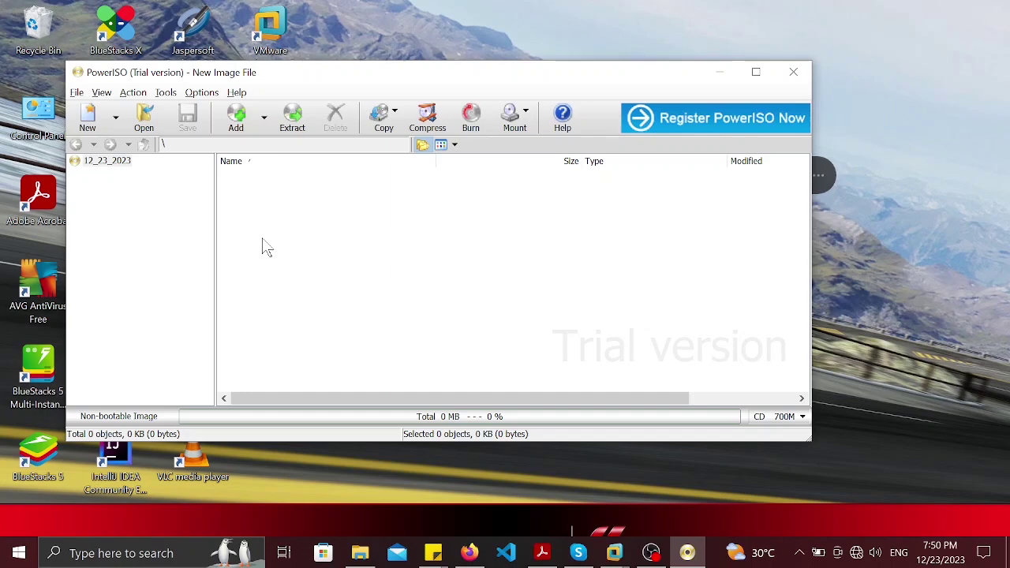
left_click(166, 94)
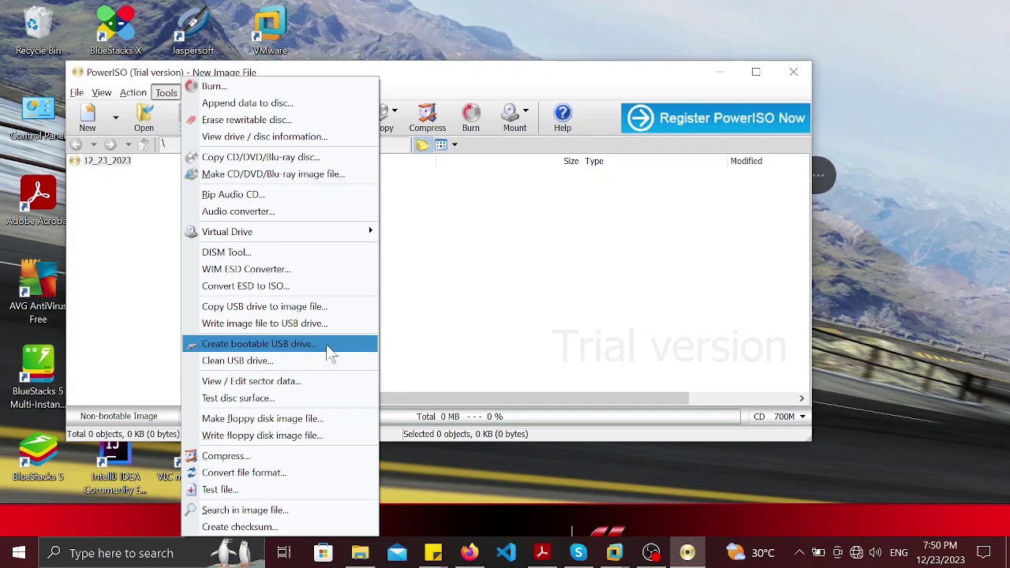
left_click(330, 351)
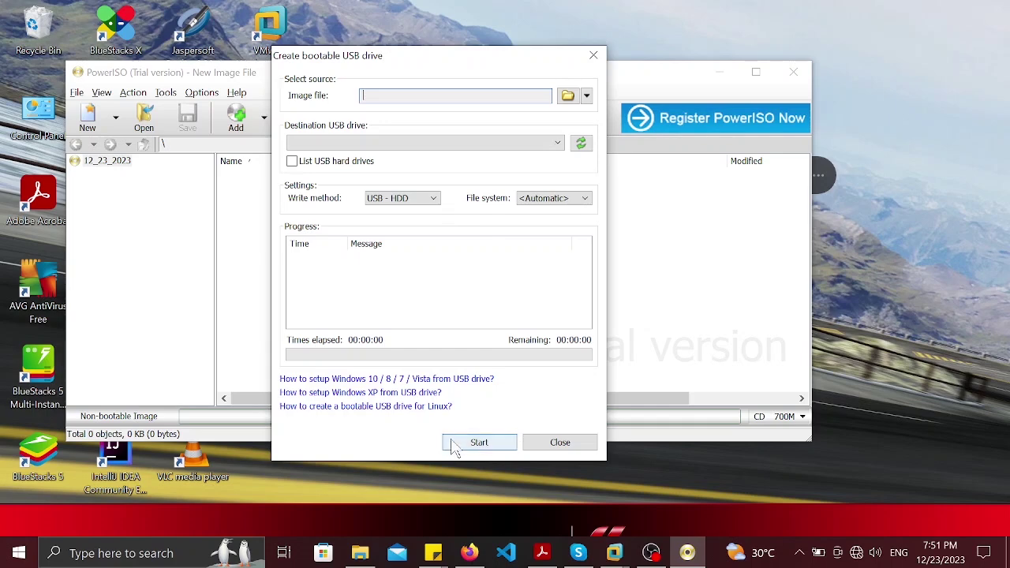
left_click(560, 443)
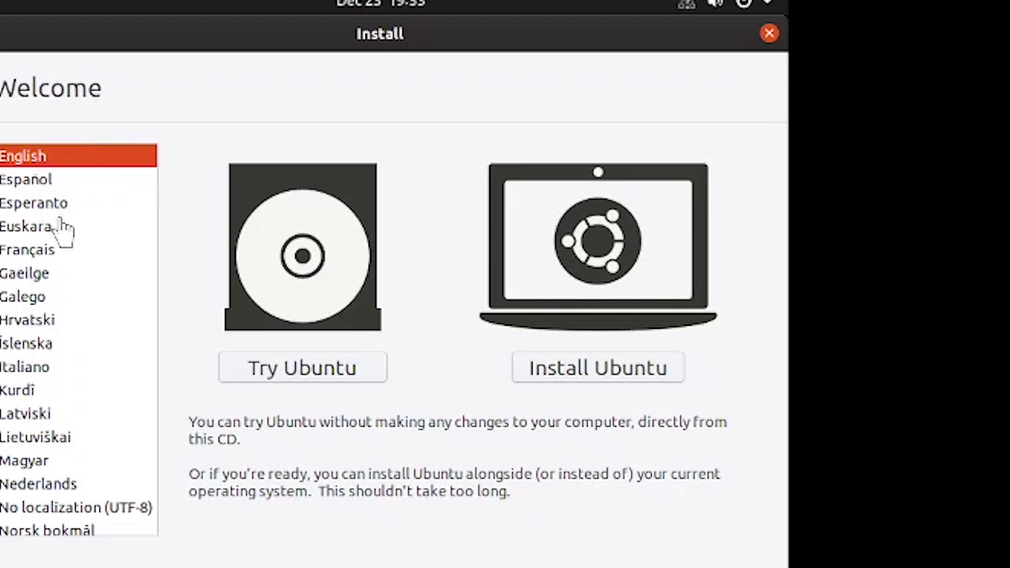
Step: Switch the installer language to Français and start Installer Ubuntu
left_click(29, 251)
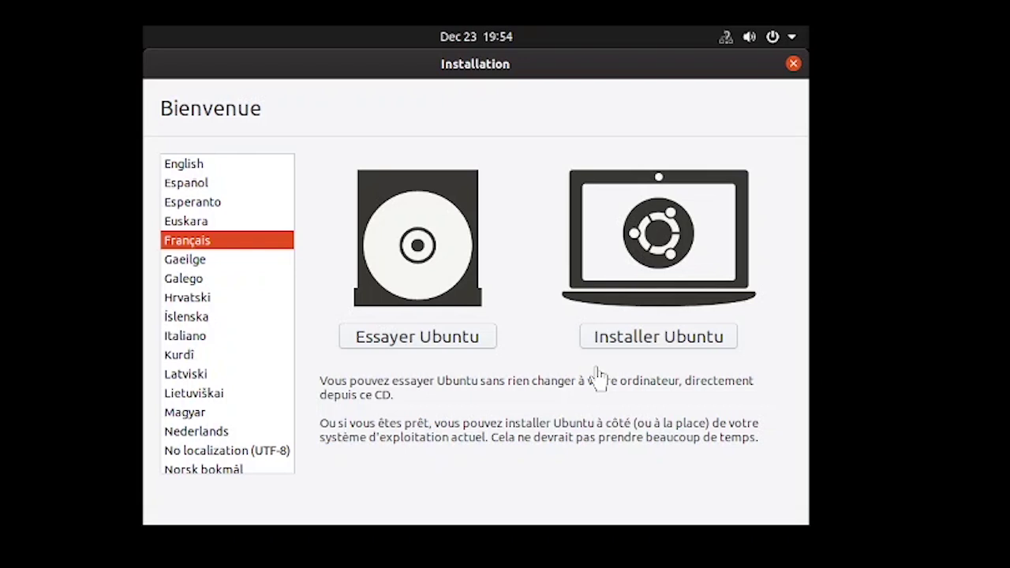
left_click(654, 338)
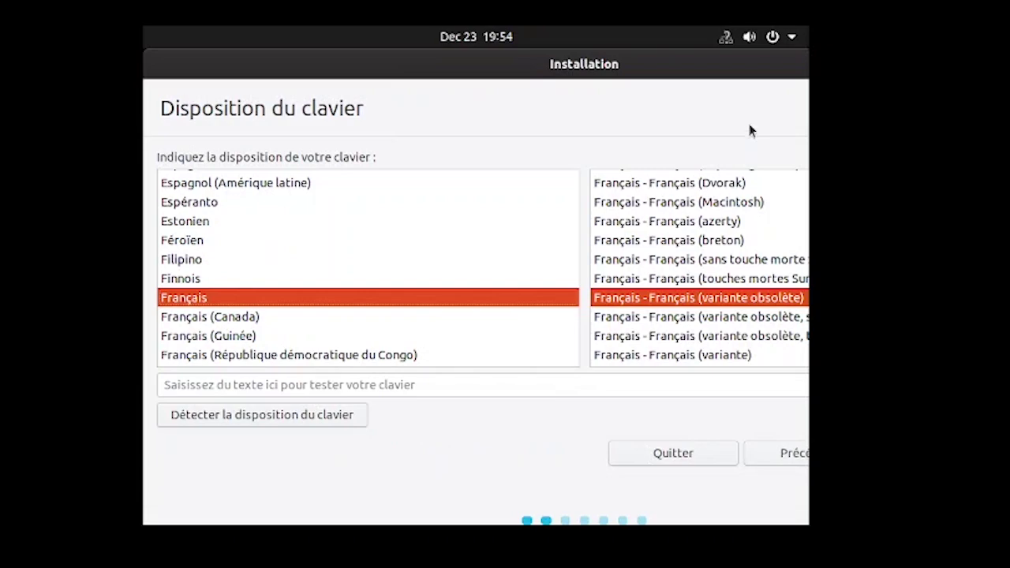
Step: Select the Français - Français (azerty) keyboard variant
mouse_move(607, 63)
left_mouse_down()
mouse_move(370, 75)
mouse_move(661, 66)
mouse_move(549, 65)
mouse_move(648, 66)
mouse_move(608, 65)
left_mouse_up()
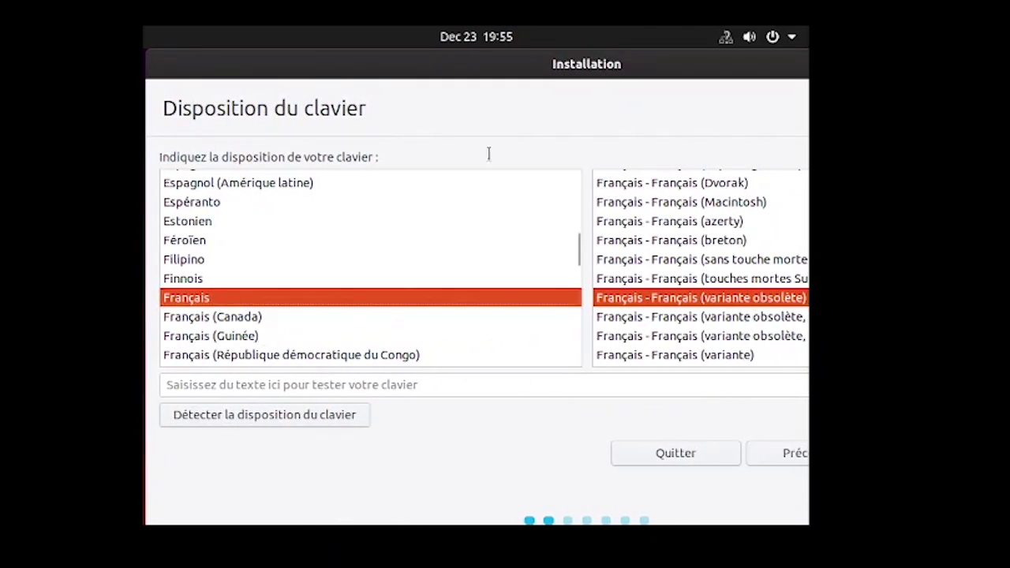
left_click_drag(676, 75, 618, 73)
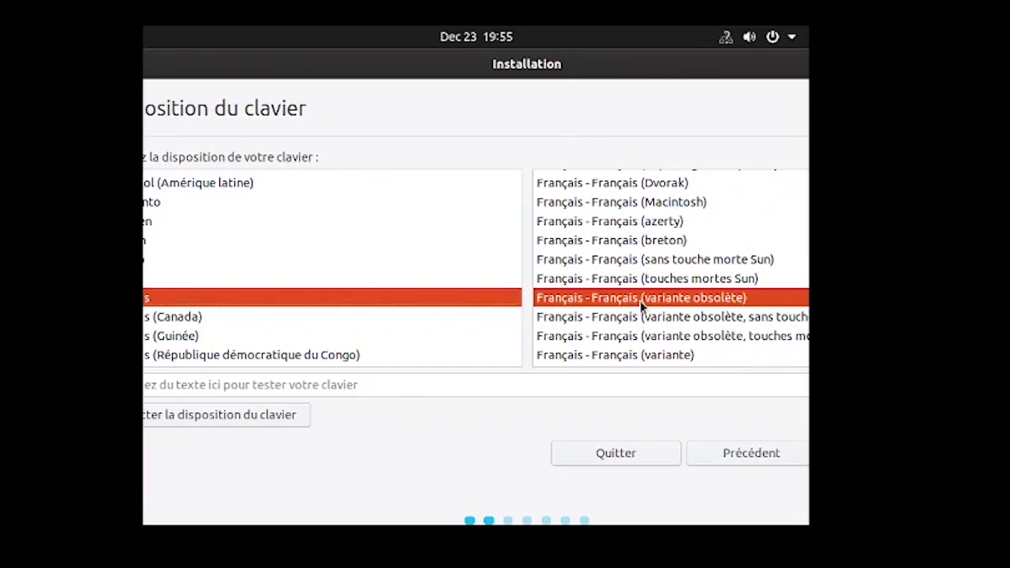
left_click(621, 224)
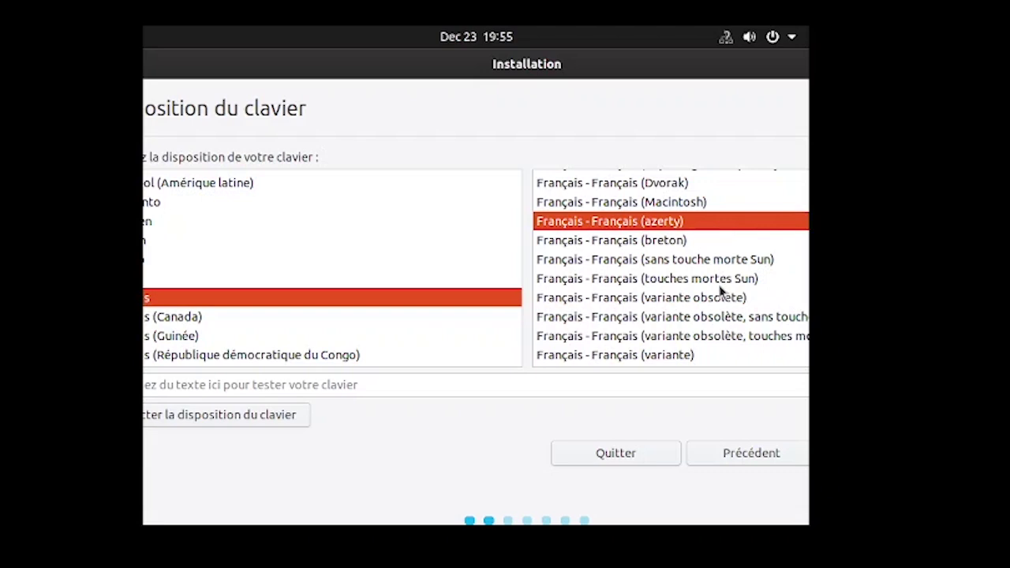
scroll(632, 312, "down", 1)
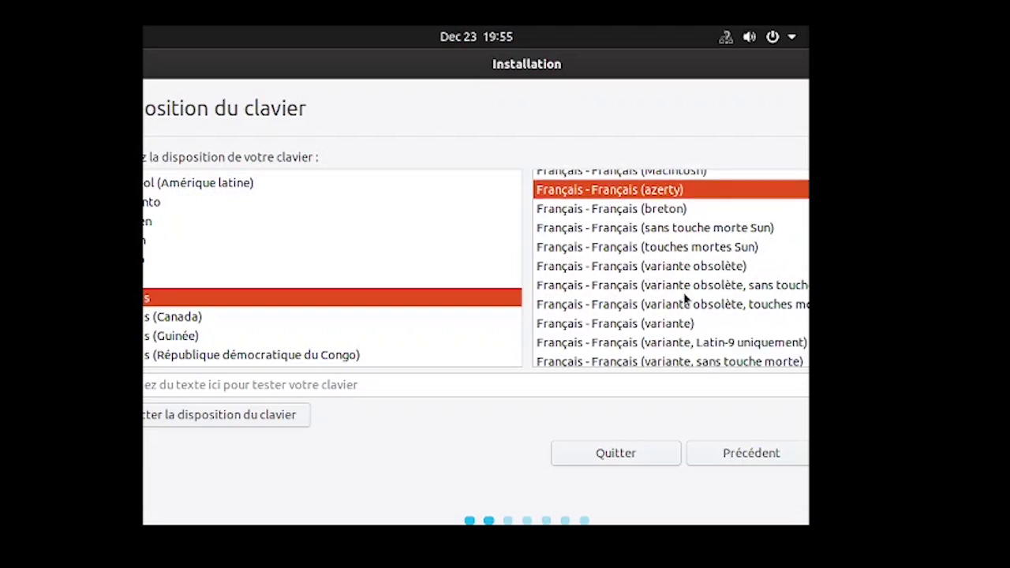
scroll(684, 295, "down", 2)
scroll(685, 298, "down", 1)
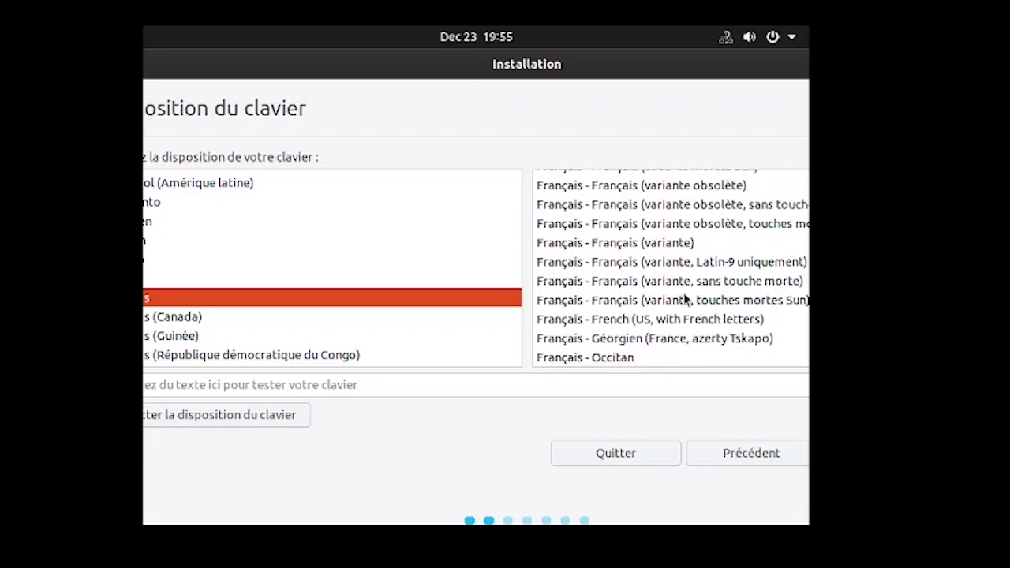
scroll(685, 296, "up", 5)
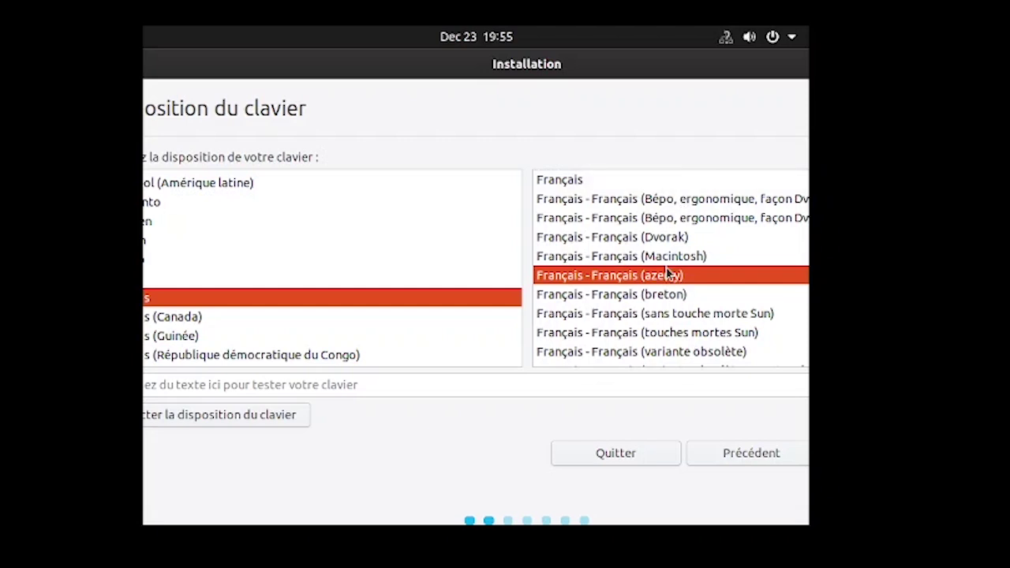
scroll(670, 272, "down", 1)
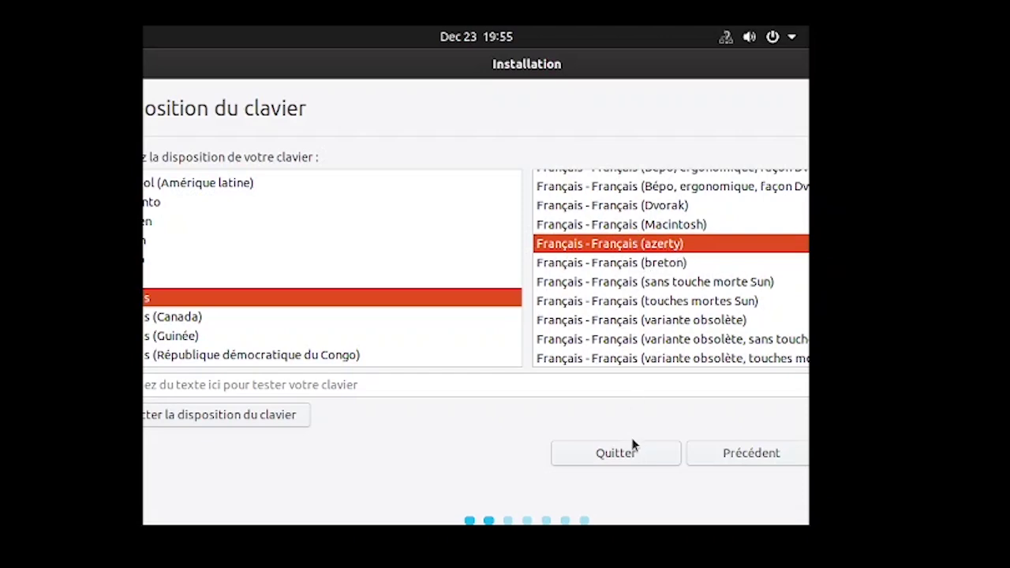
Step: Type a short test in the keyboard test field to check the azerty layout
left_click_drag(692, 71, 808, 28)
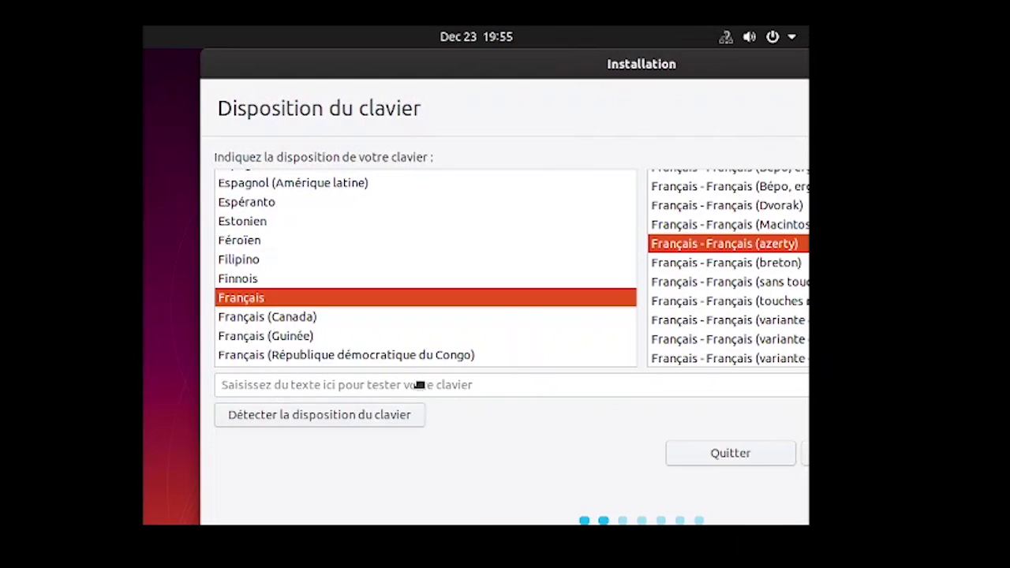
left_click_drag(419, 385, 702, 60)
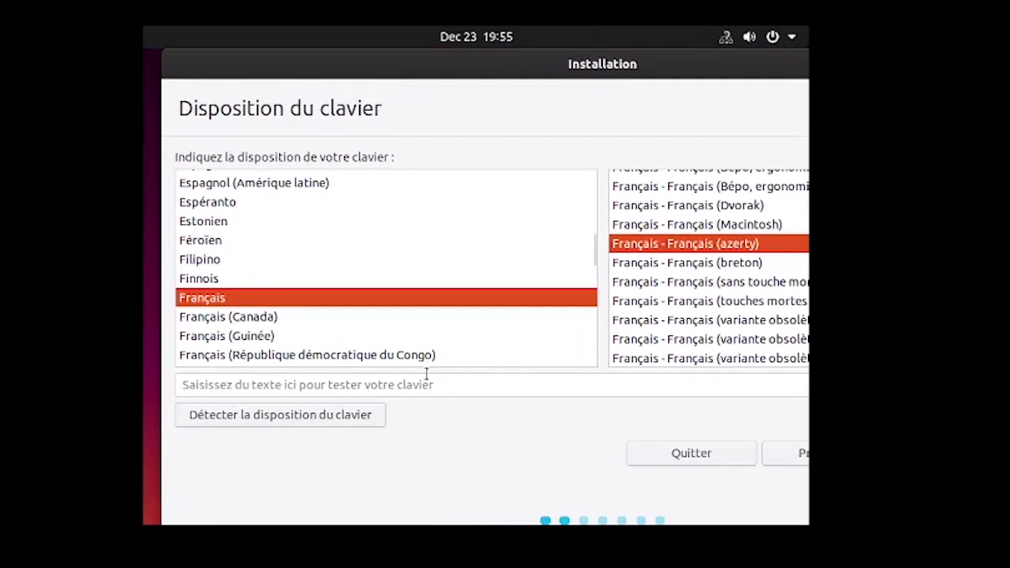
left_click(384, 393)
type("aaaa")
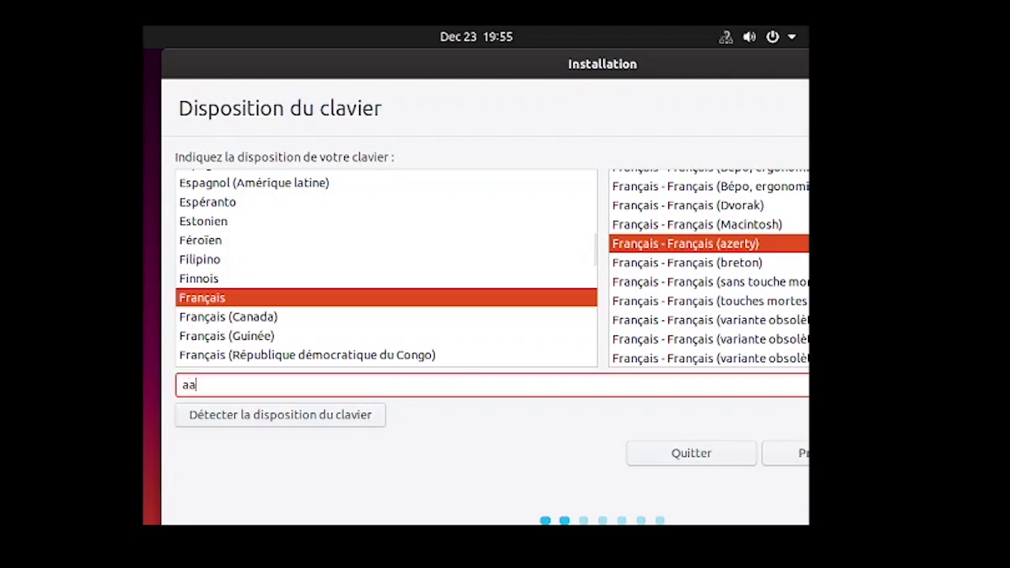
key("BackSpace")
key("BackSpace")
key("BackSpace")
Step: Keep Installation normale, enable third-party graphics, Wi-Fi and media software, and continue
left_click_drag(692, 63, 427, 64)
left_click(693, 460)
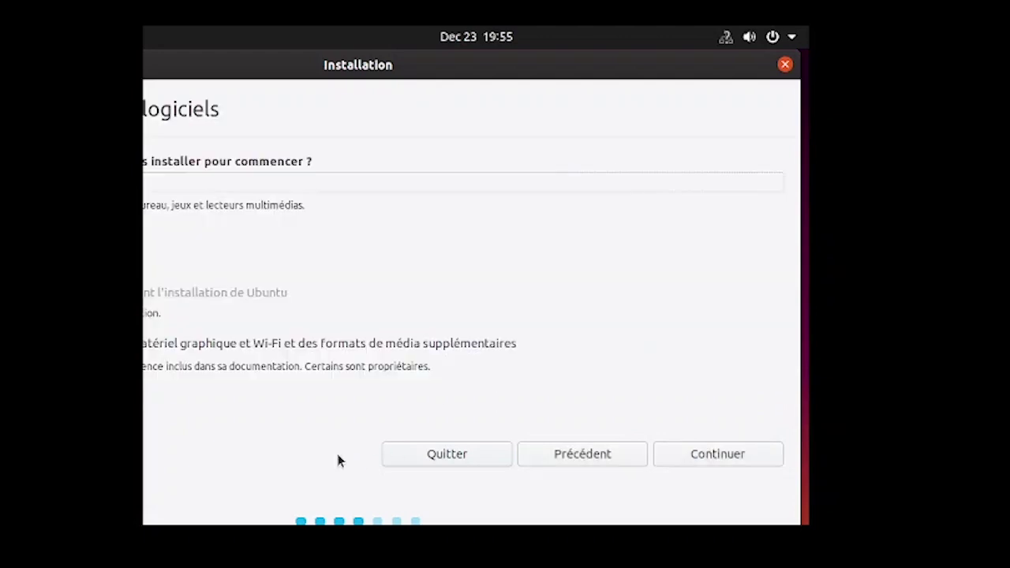
left_click_drag(419, 60, 663, 34)
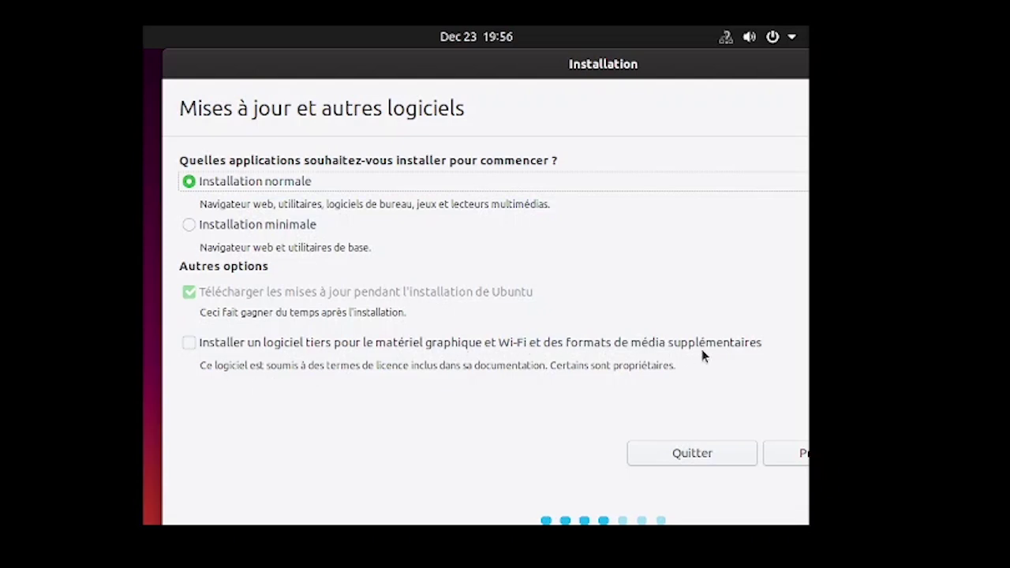
left_click(193, 352)
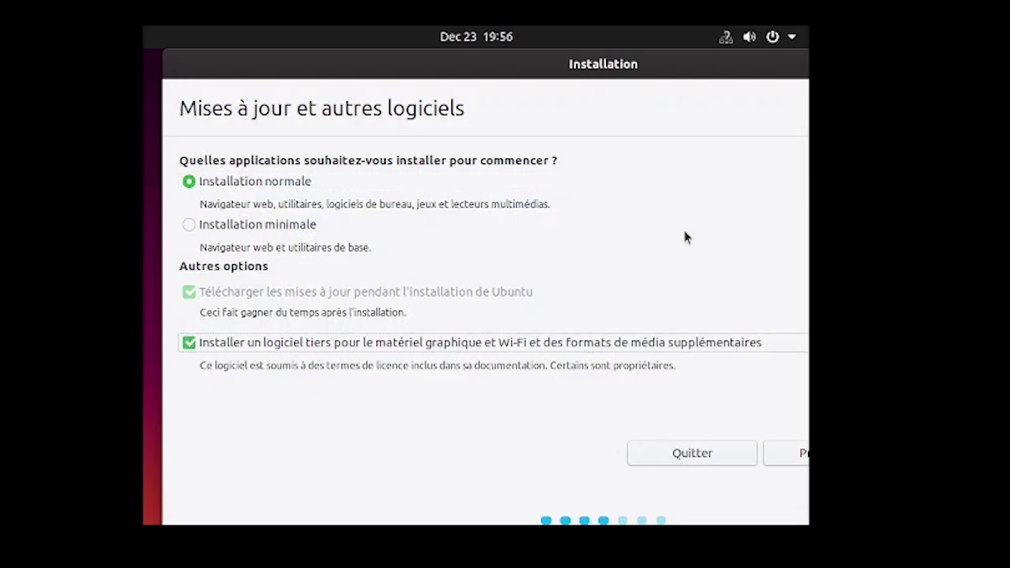
left_click_drag(690, 67, 439, 65)
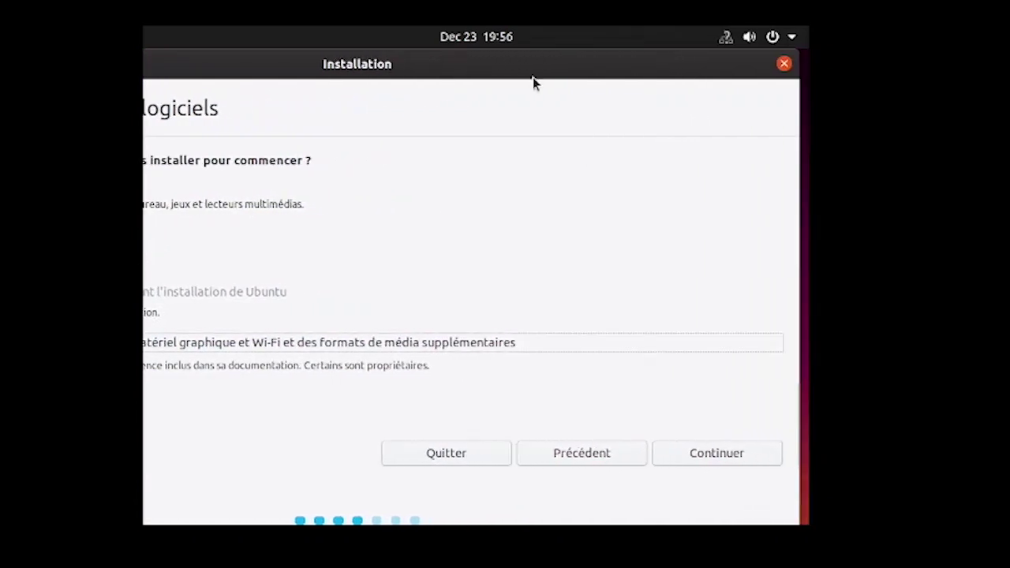
left_click(707, 453)
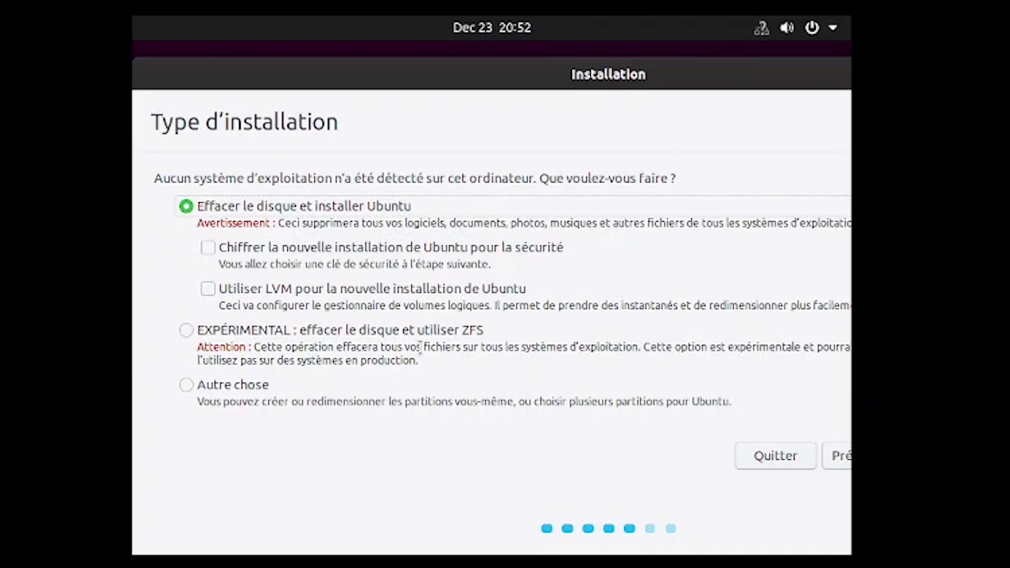
Step: Keep Effacer le disque et installer Ubuntu and choose Installer maintenant
left_click_drag(661, 83, 657, 56)
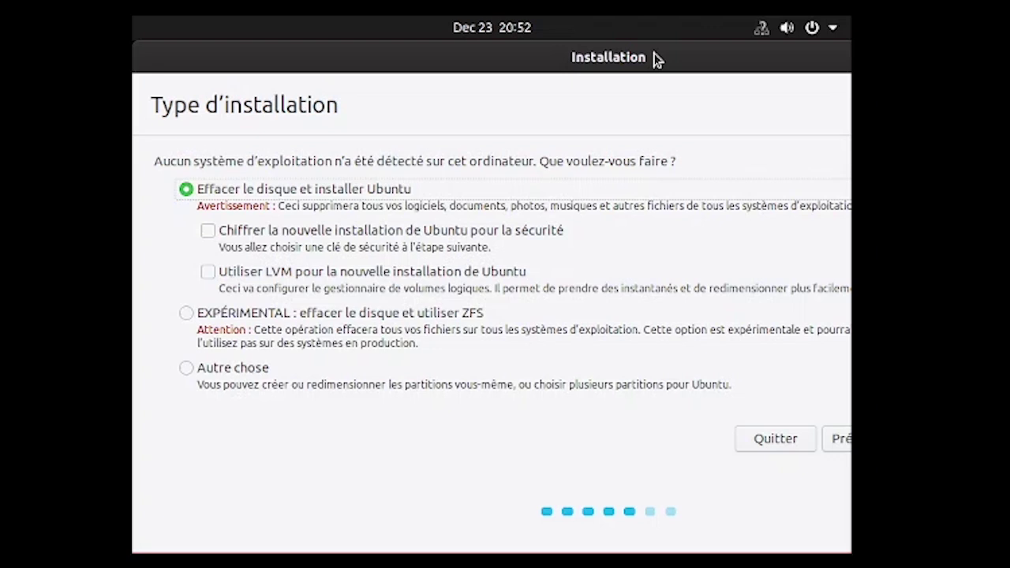
left_click_drag(720, 67, 714, 67)
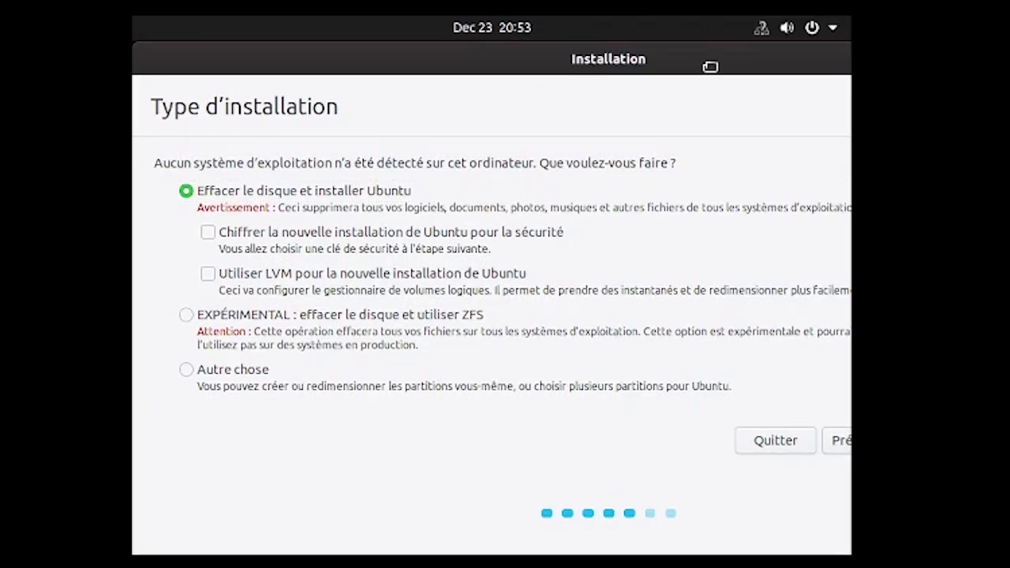
mouse_move(700, 66)
left_mouse_down()
mouse_move(691, 57)
mouse_move(714, 56)
left_mouse_up()
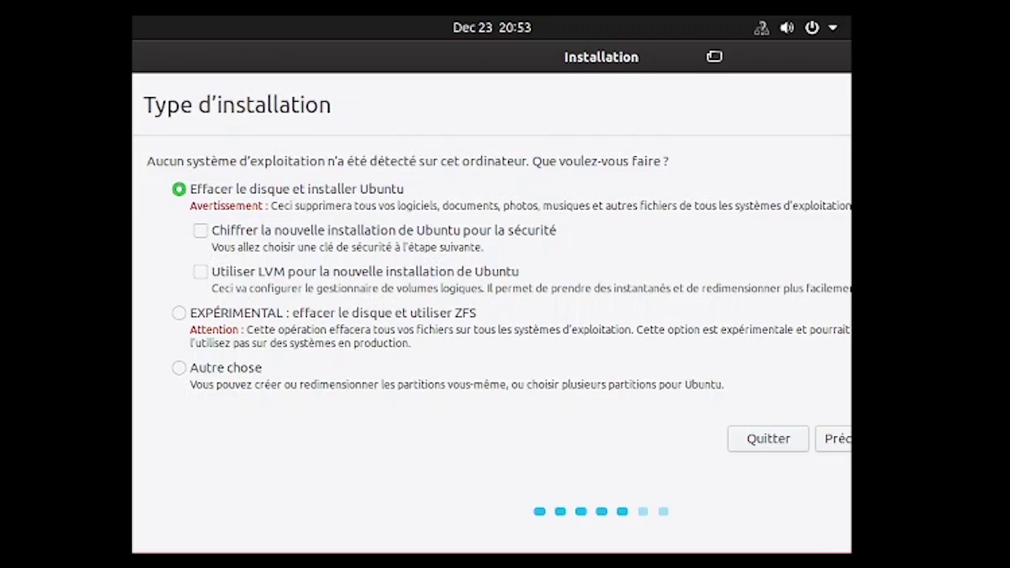
left_click_drag(713, 60, 552, 56)
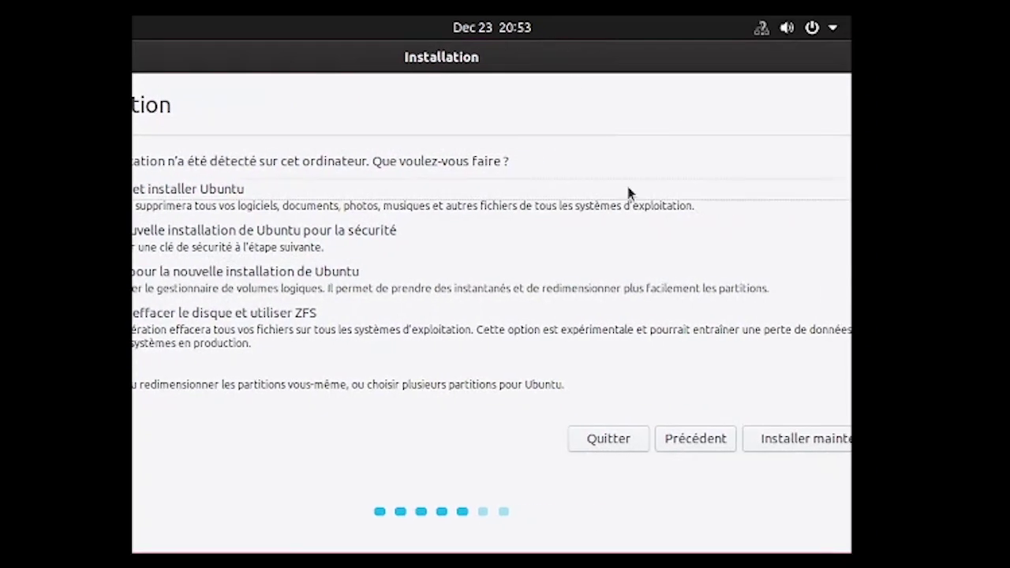
left_click(828, 438)
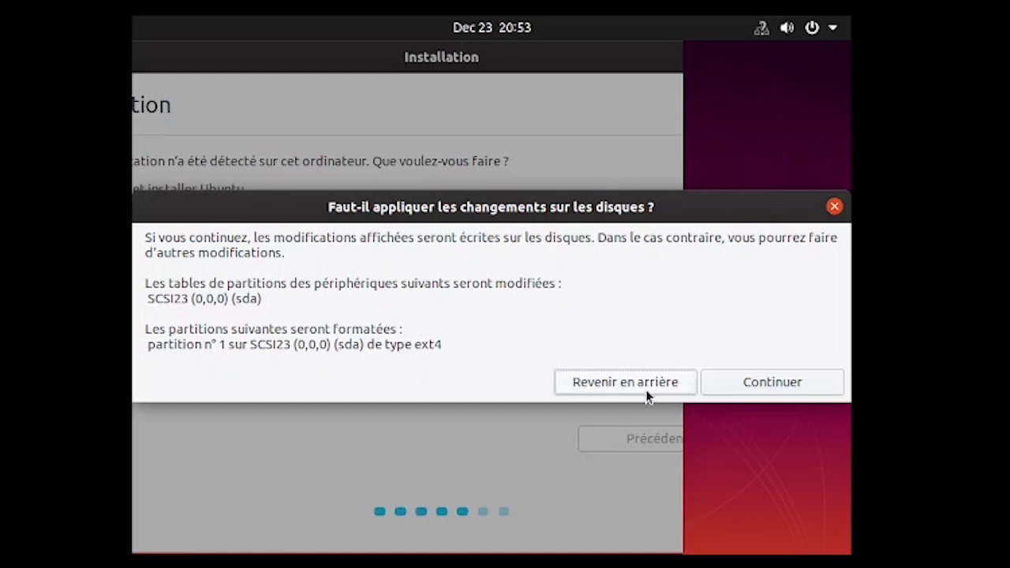
Step: Confirm rewriting the sda partition table and formatting partition 1 as ext4
left_click(712, 385)
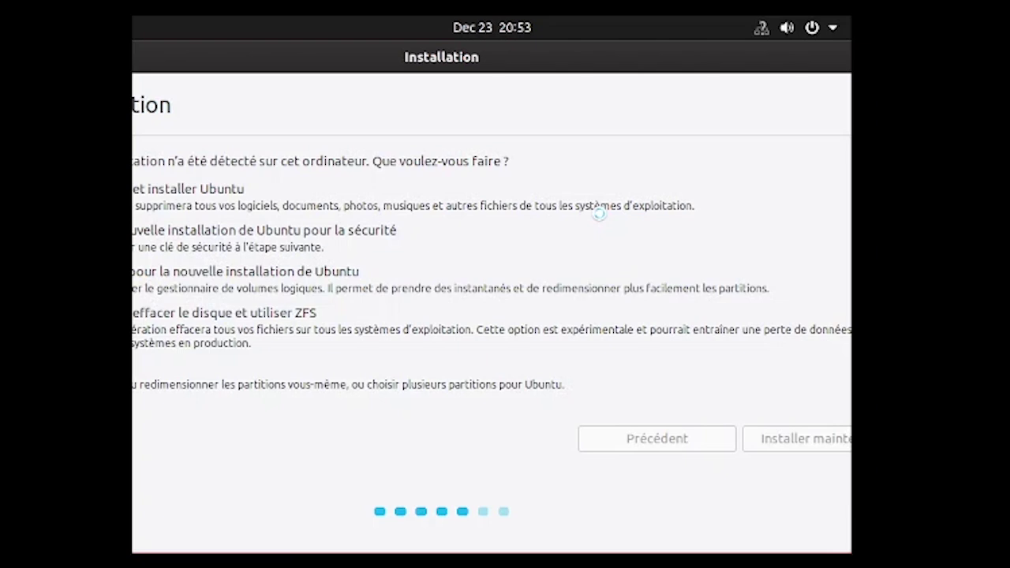
left_click_drag(413, 56, 612, 56)
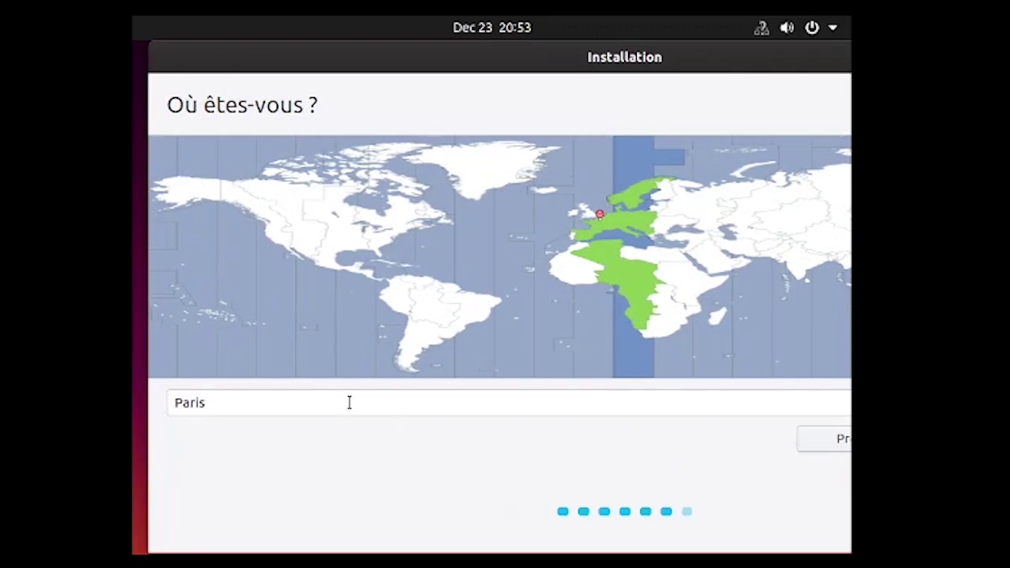
Step: Pick Douala on the world map as the timezone and continue
left_click_drag(669, 59, 615, 60)
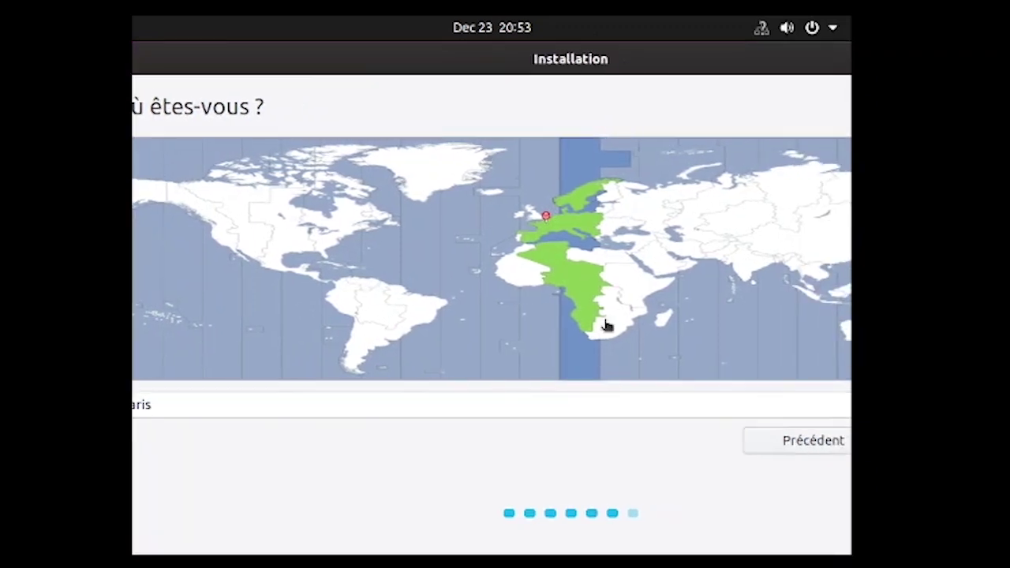
left_click(569, 283)
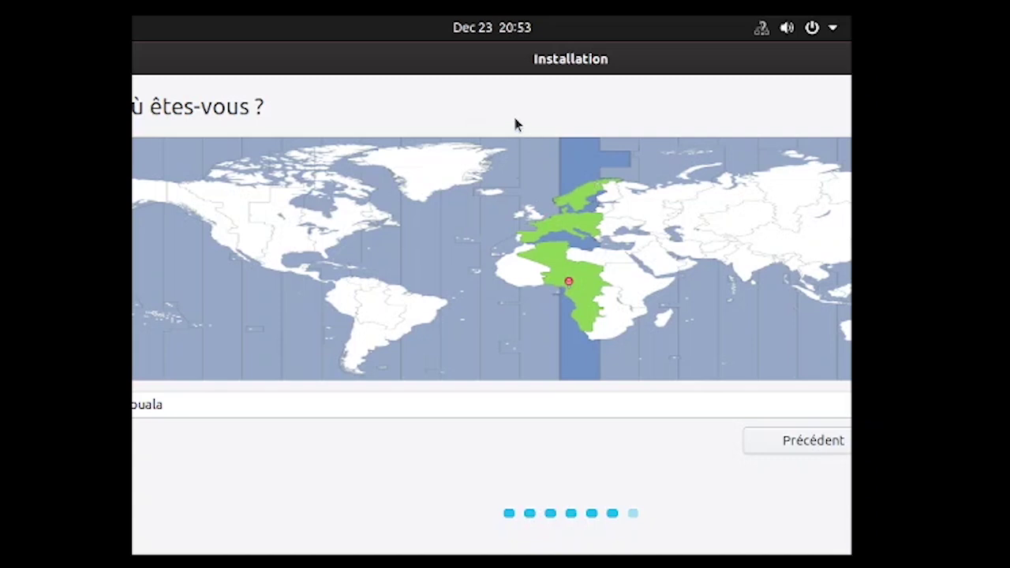
left_click_drag(514, 58, 365, 48)
left_click(780, 442)
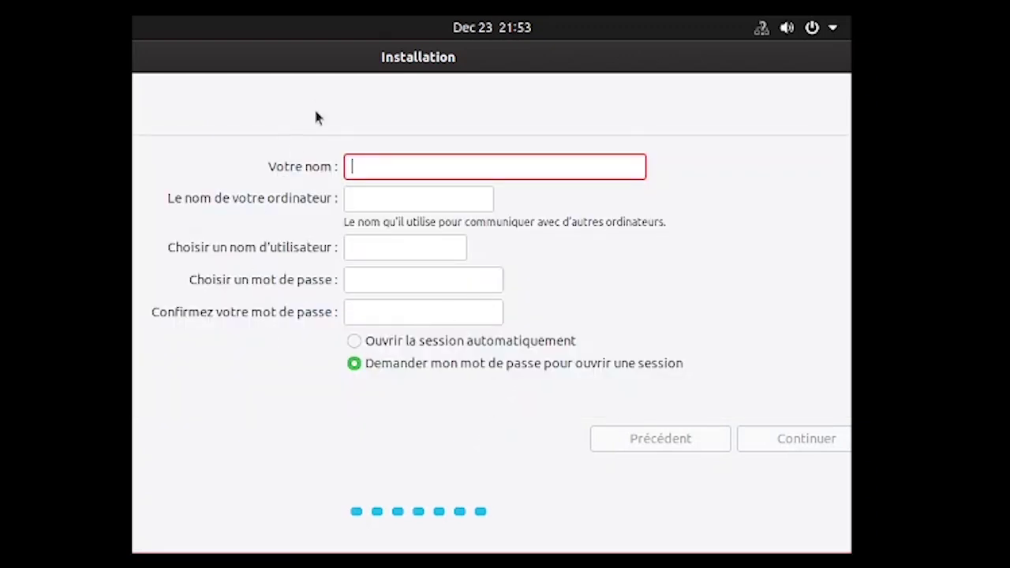
Step: Enter the user's full name and a stronger confirmed password, then submit the account
type("koung")
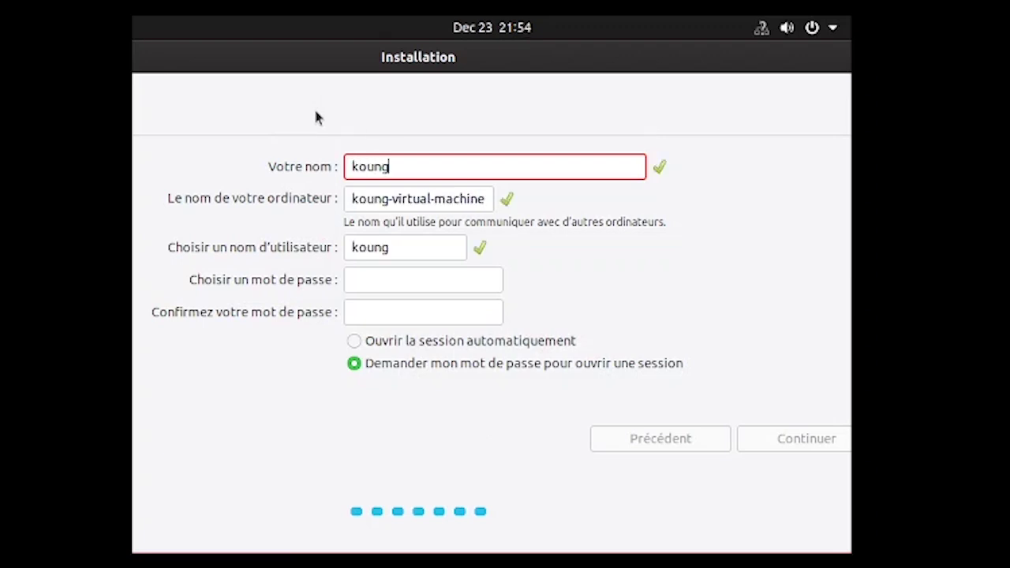
type(" Itech")
left_click(405, 284)
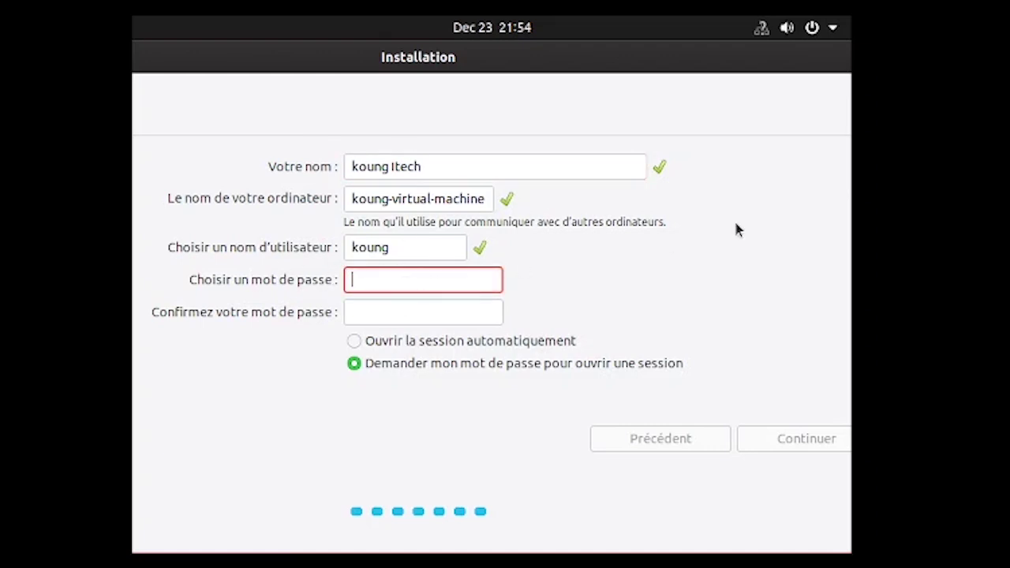
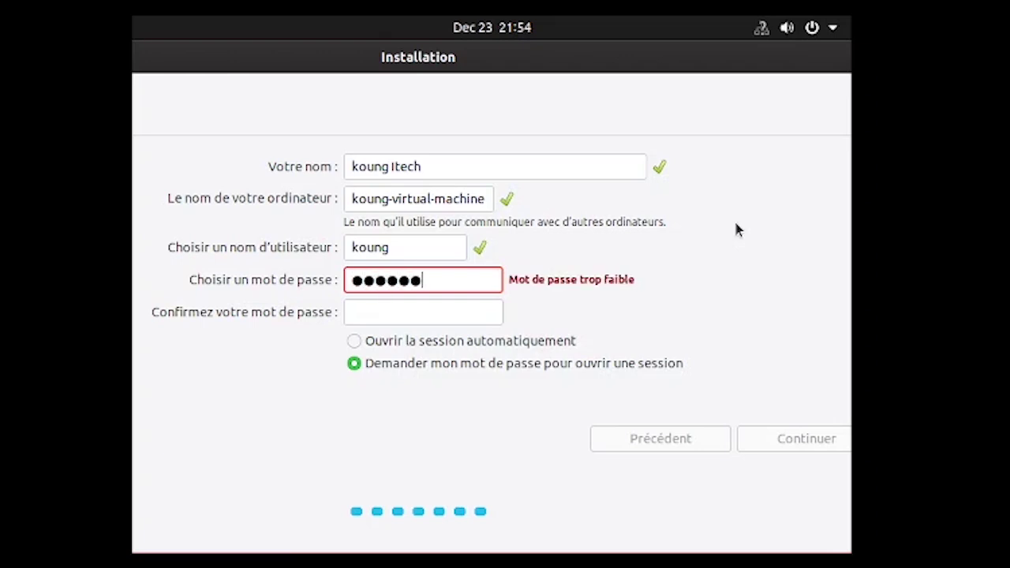
key("BackSpace")
key("BackSpace")
key("BackSpace")
key("BackSpace")
key("BackSpace")
key("BackSpace")
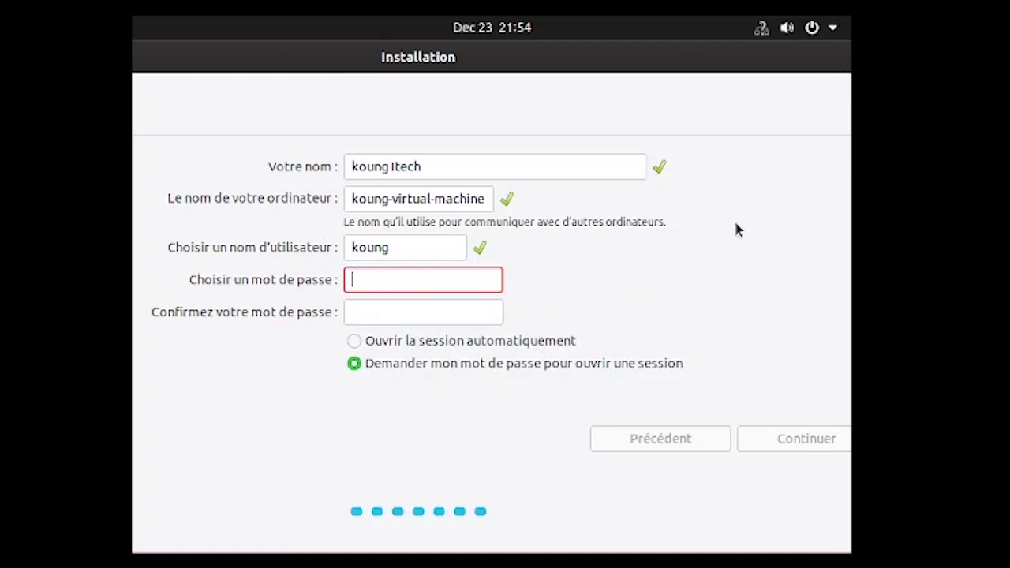
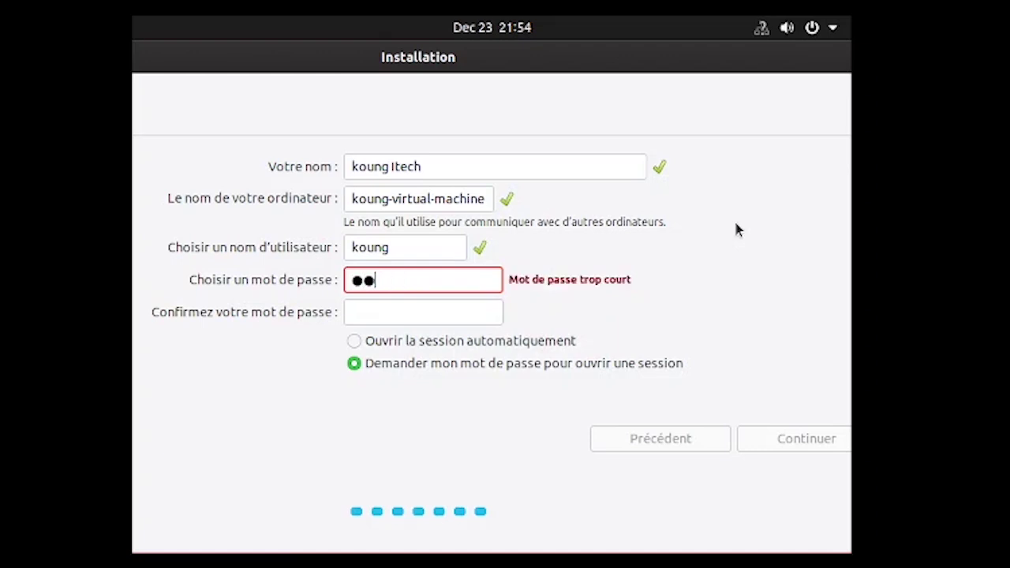
left_click(458, 312)
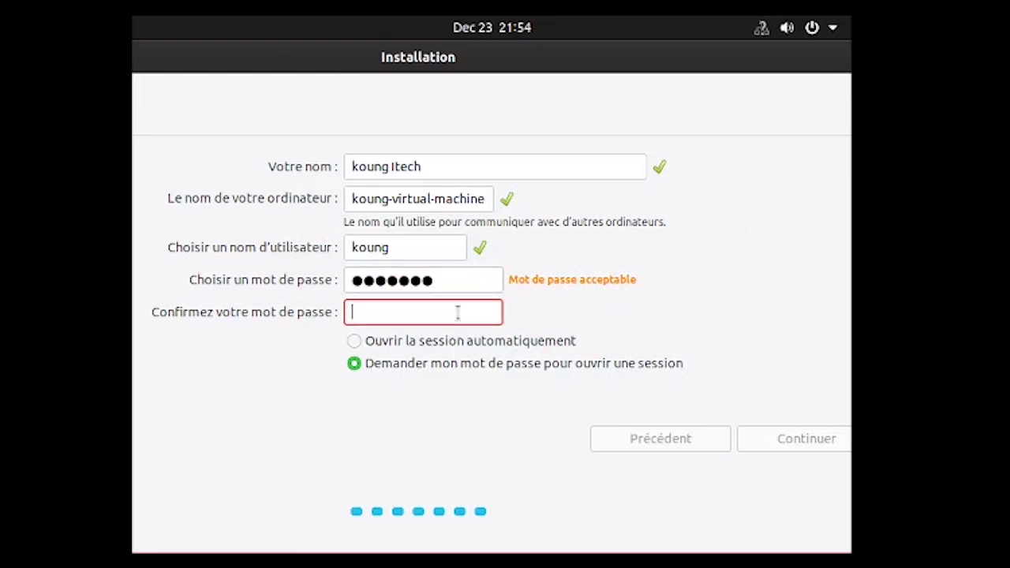
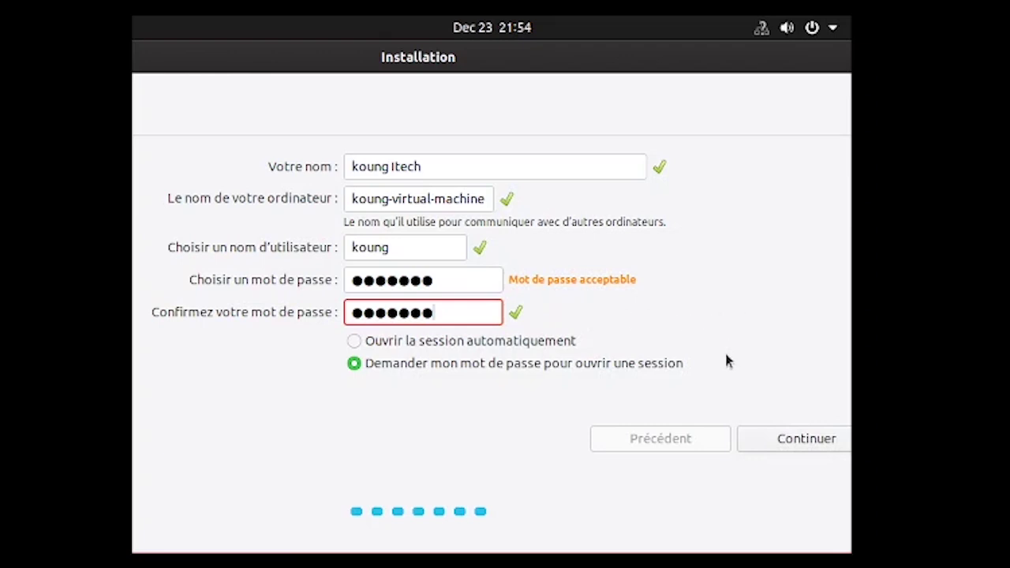
left_click(794, 445)
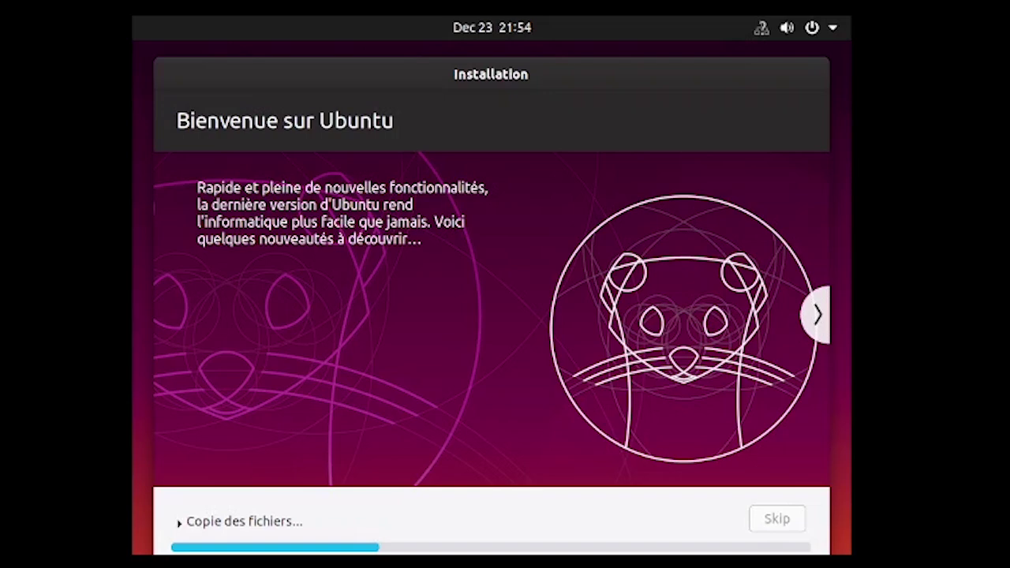
Step: Advance the installer slideshow to the Obtenez encore plus de logiciels slide
left_click(819, 315)
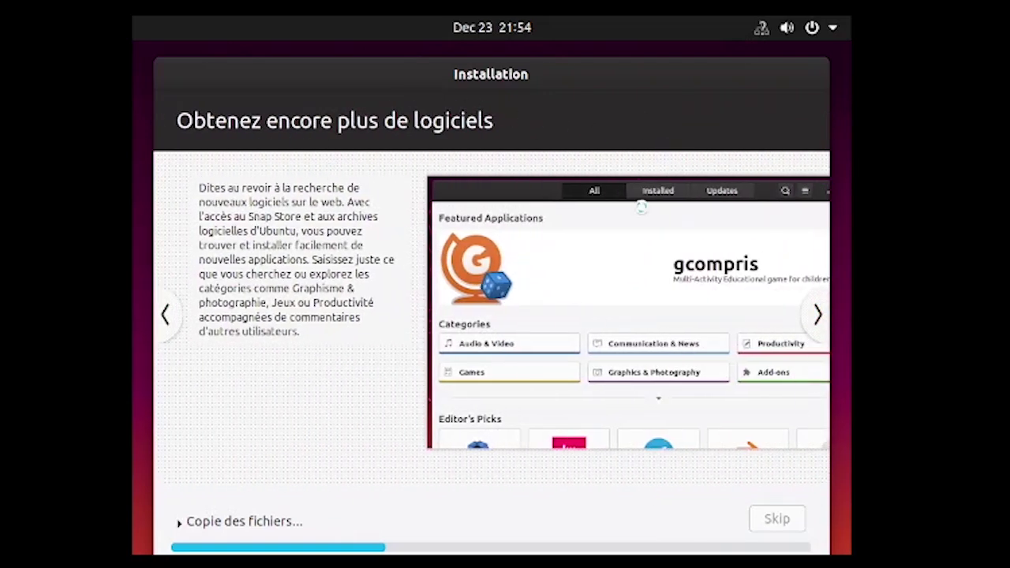
Step: Advance the slideshow past the music and photos slides while files copy
left_click(819, 316)
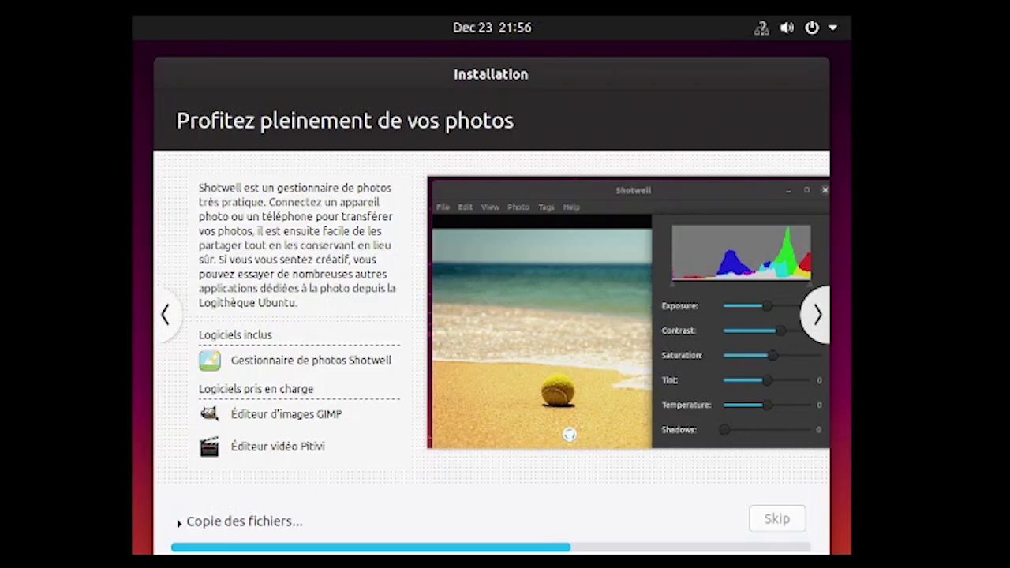
left_click(818, 319)
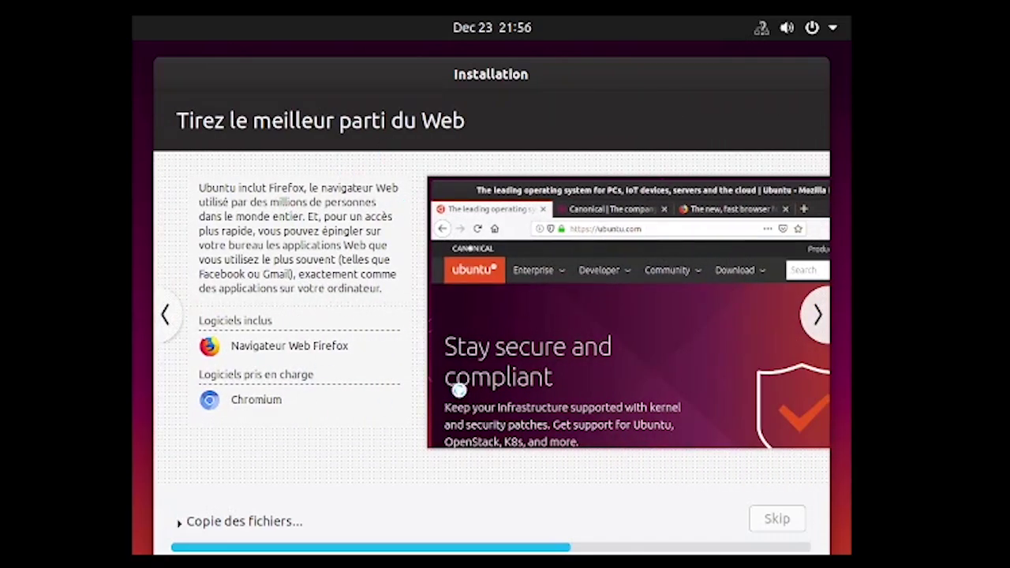
Step: Advance the slideshow twice more, then choose 'Redémarrer maintenant' once installation finishes
left_click(818, 320)
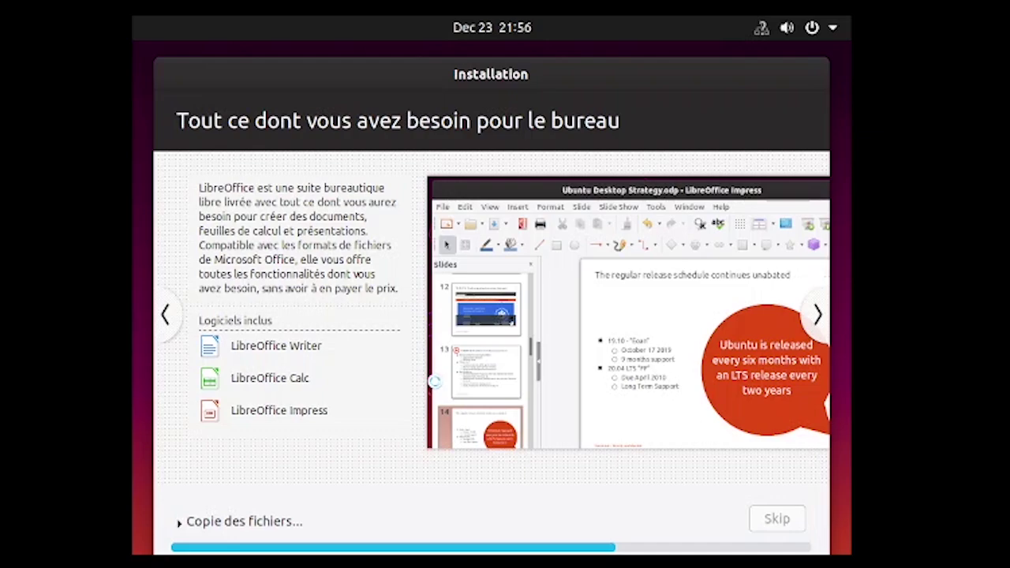
left_click(818, 315)
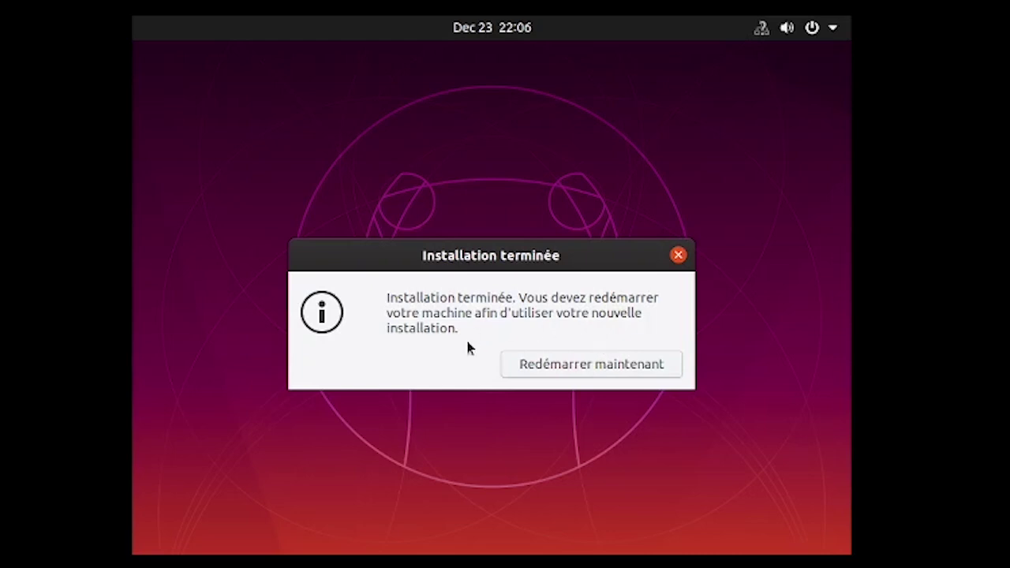
left_click(567, 367)
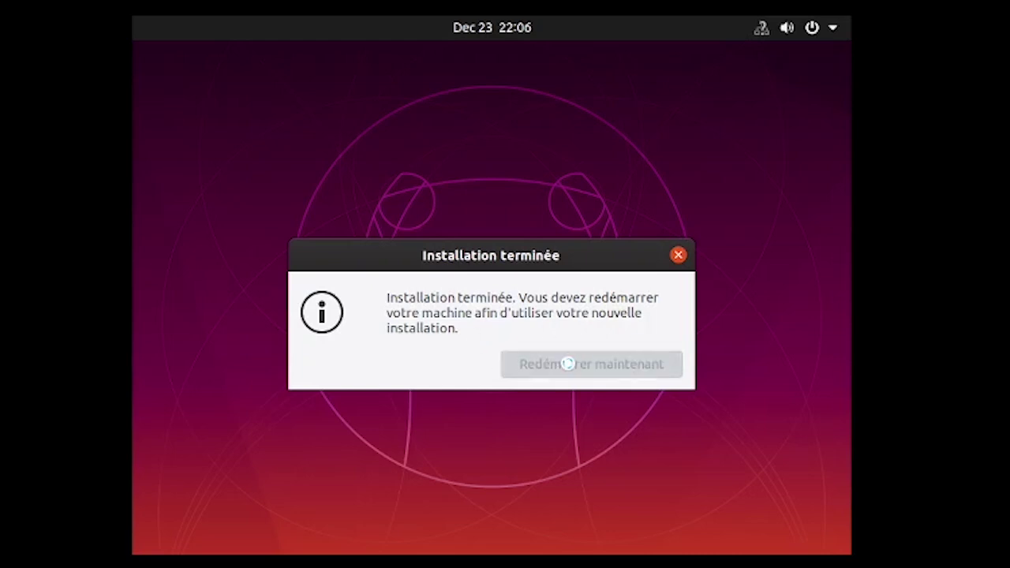